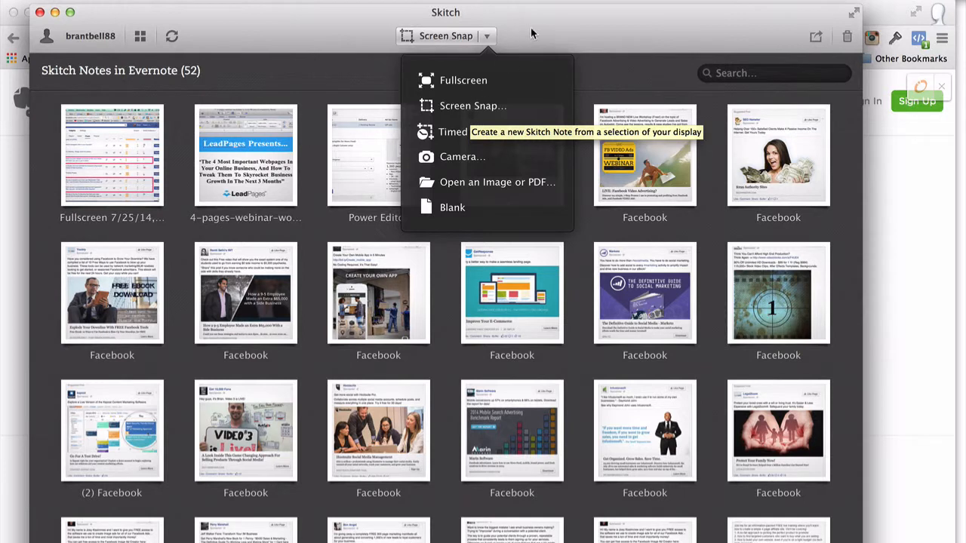
left_click(466, 38)
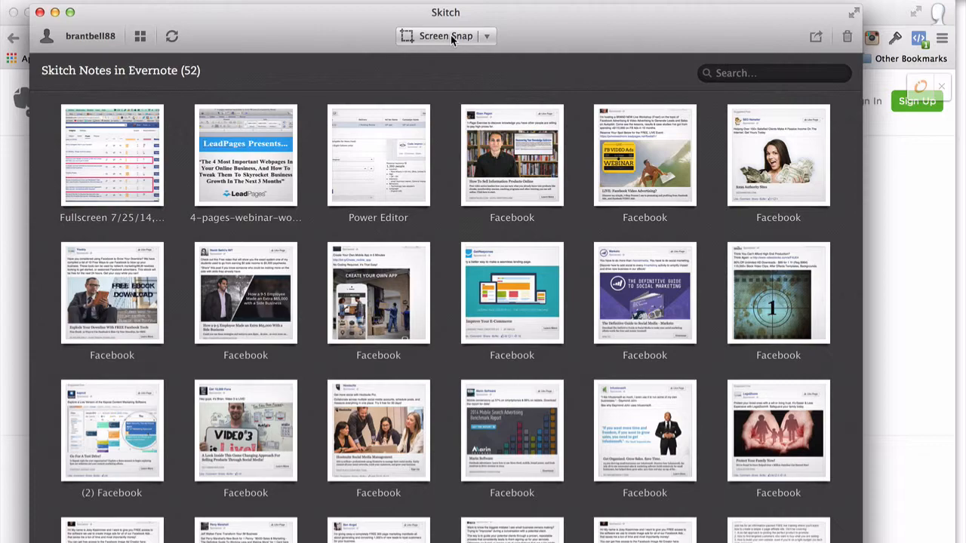
left_click(450, 35)
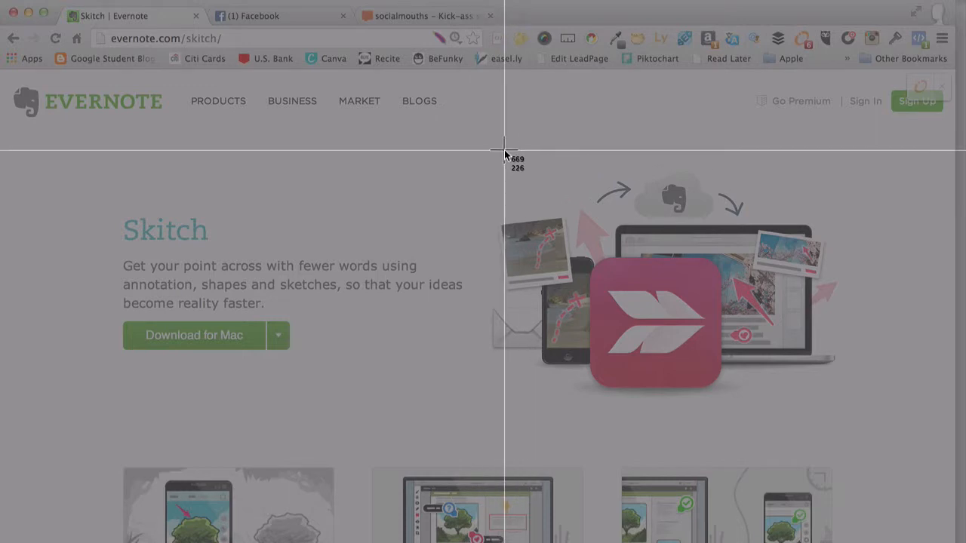
key("Escape")
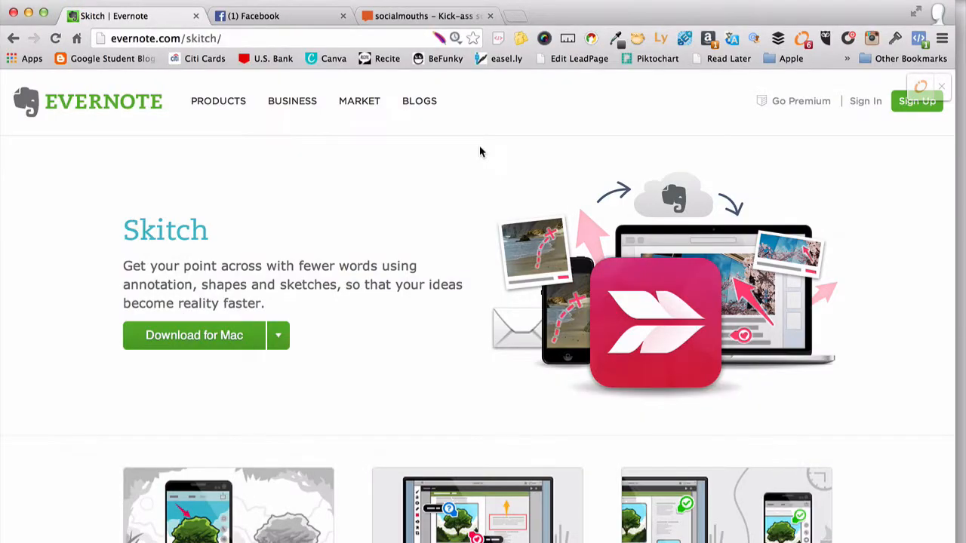
Capture the sponsored Appforma post on the open Facebook page with a Skitch Screen Snap of about 548 by 567 pixels.
left_click(299, 18)
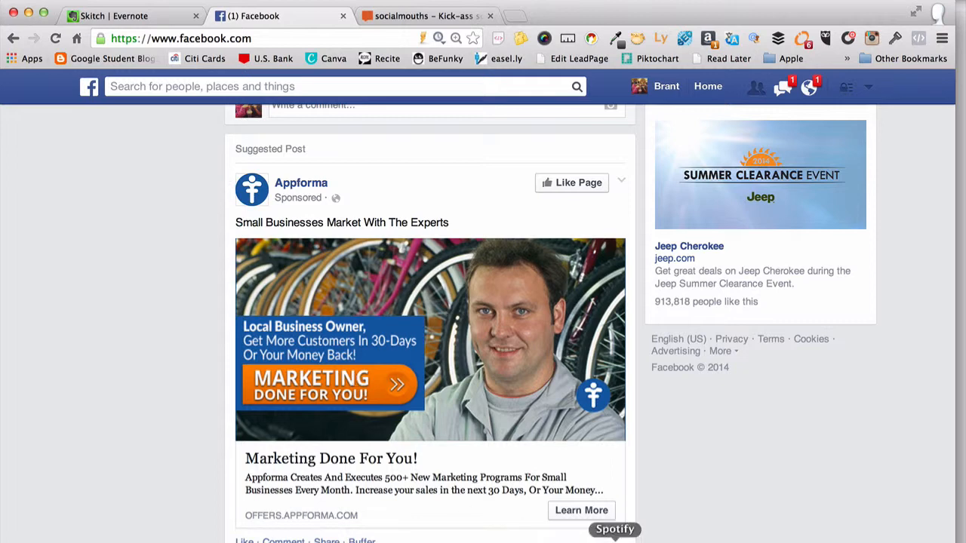
left_click(642, 539)
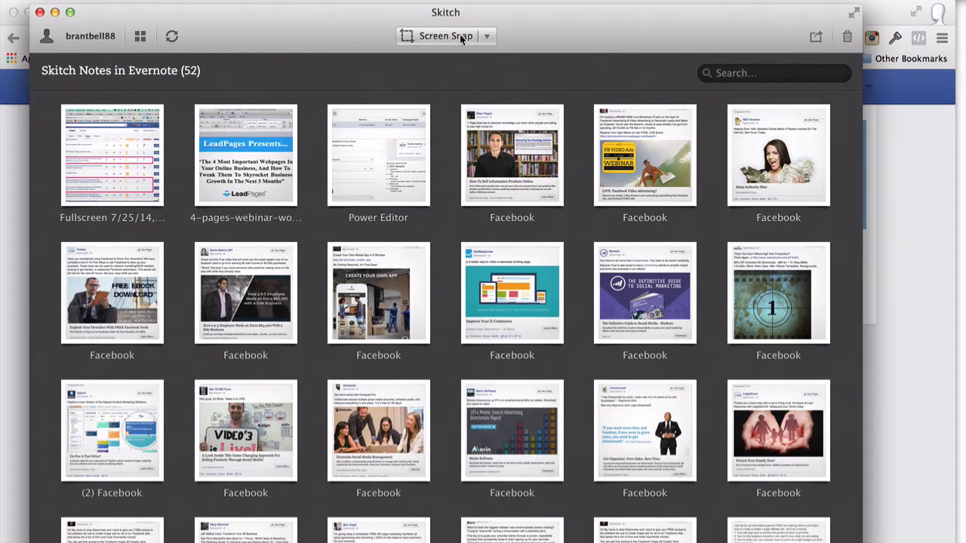
left_click(461, 39)
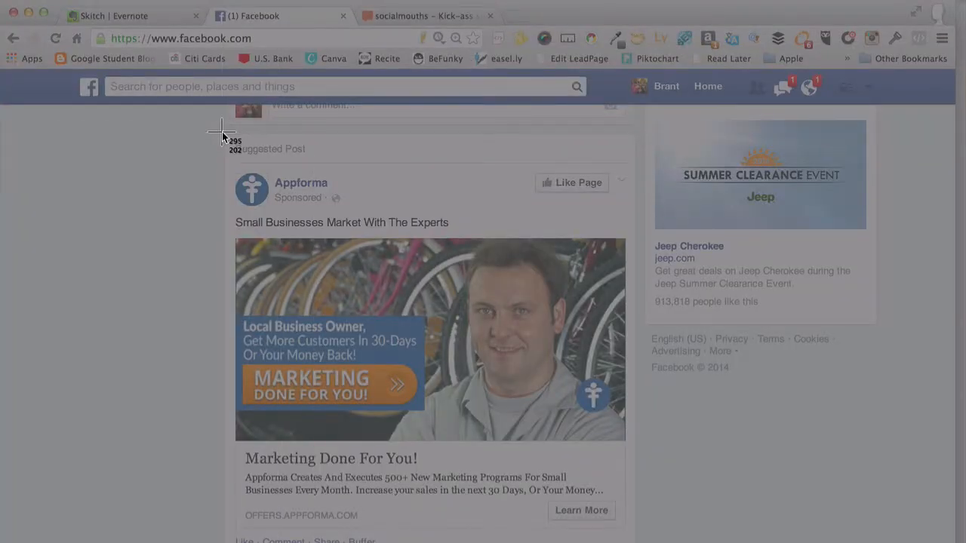
left_click_drag(223, 134, 635, 542)
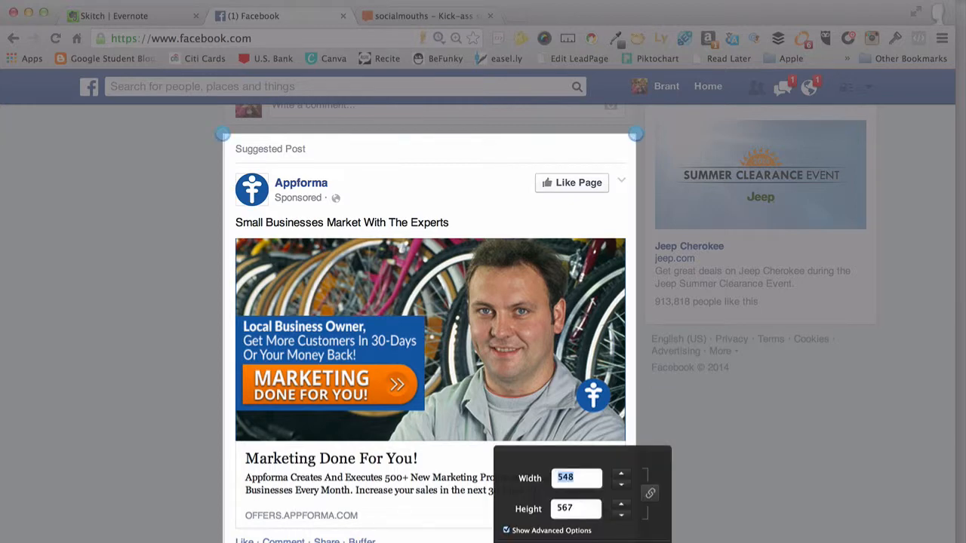
key("Return")
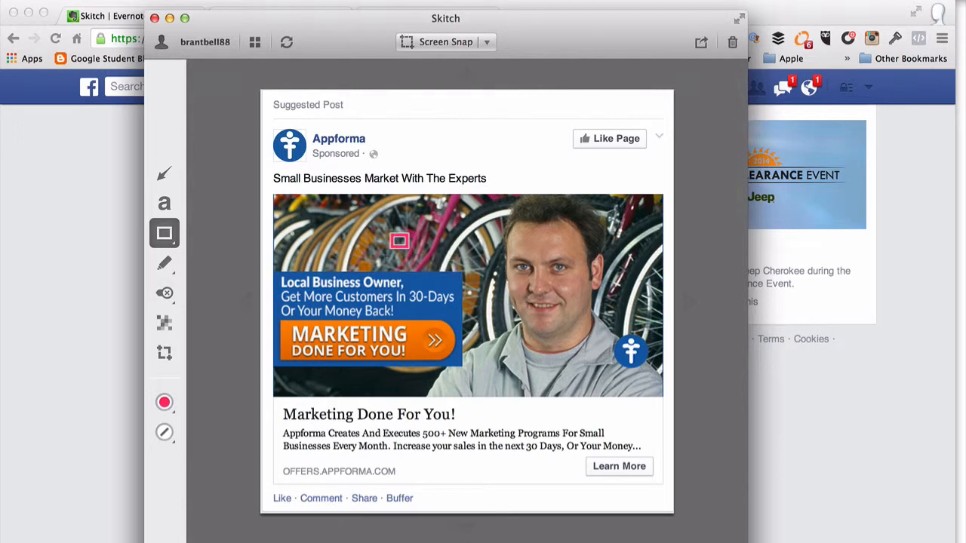
Circle the ad image's "Marketing Done For You!" banner with a red ellipse and sync the note to Evernote.
left_click(165, 403)
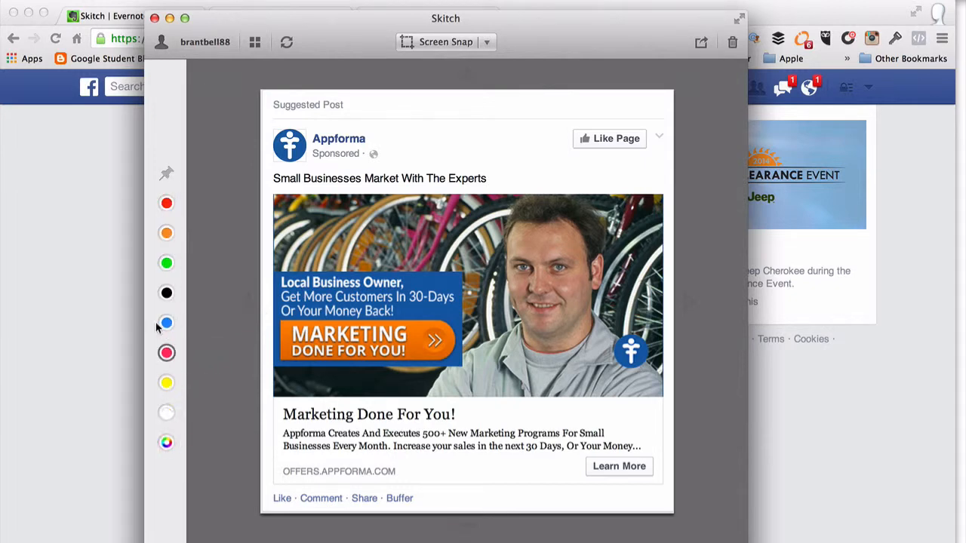
left_click(167, 203)
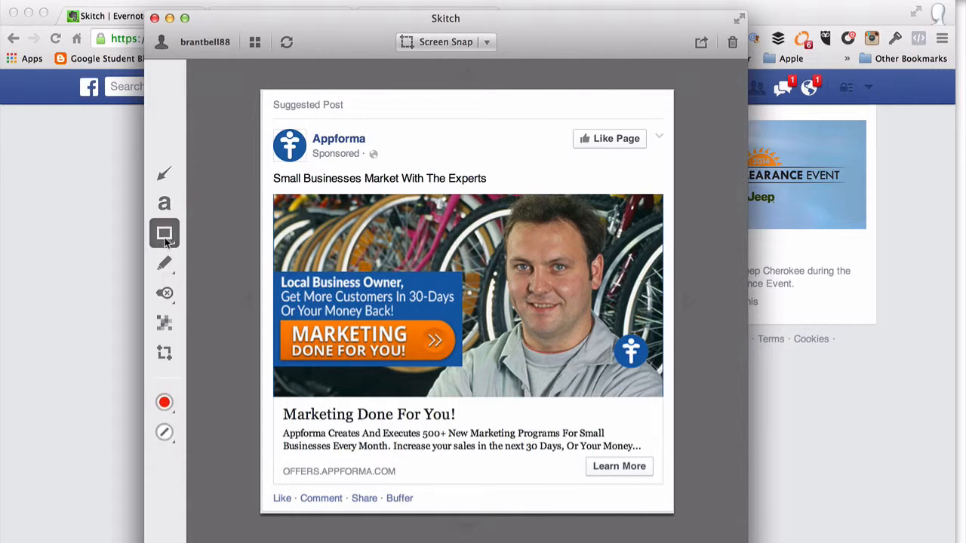
left_click(166, 238)
left_click(168, 239)
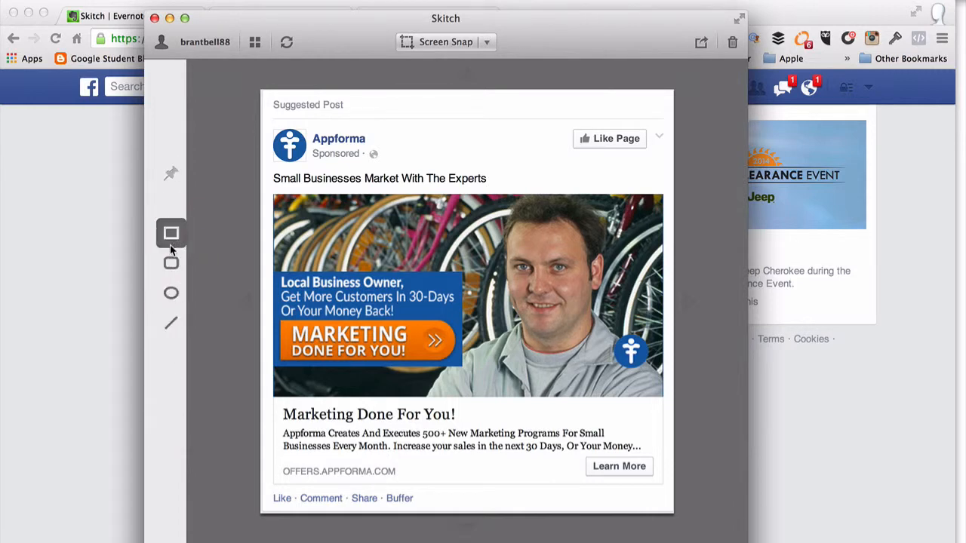
left_click(166, 297)
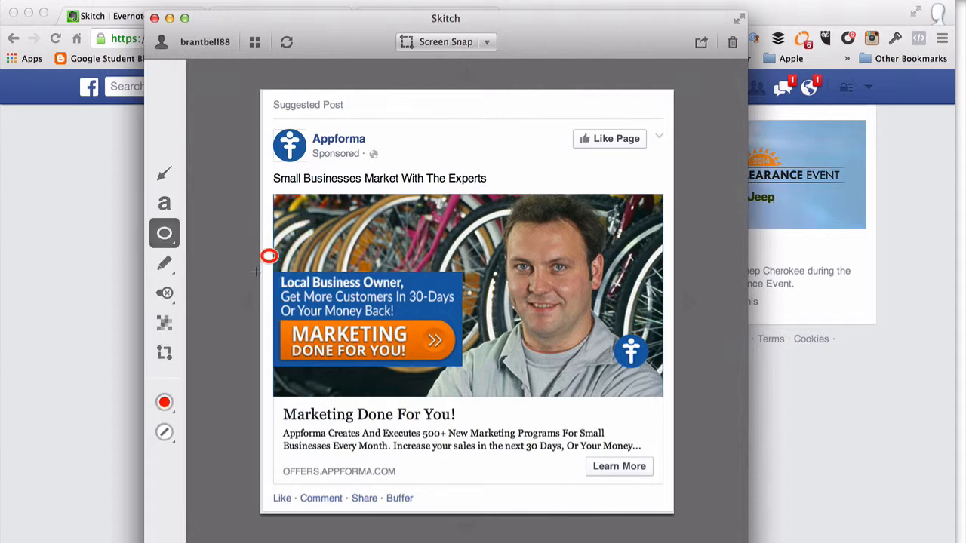
mouse_move(257, 272)
left_mouse_down()
mouse_move(367, 340)
mouse_move(462, 378)
mouse_move(445, 396)
mouse_move(450, 385)
left_mouse_up()
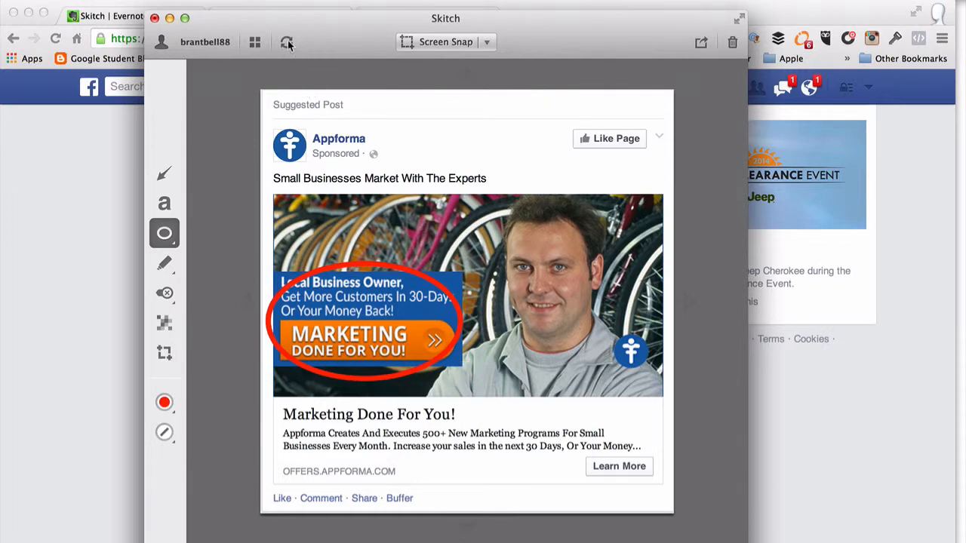
left_click(287, 43)
Capture the blue email opt-in sidebar on the socialmouths blog with a Skitch Screen Snap of about 356 by 620 pixels, and sync it.
left_click(98, 236)
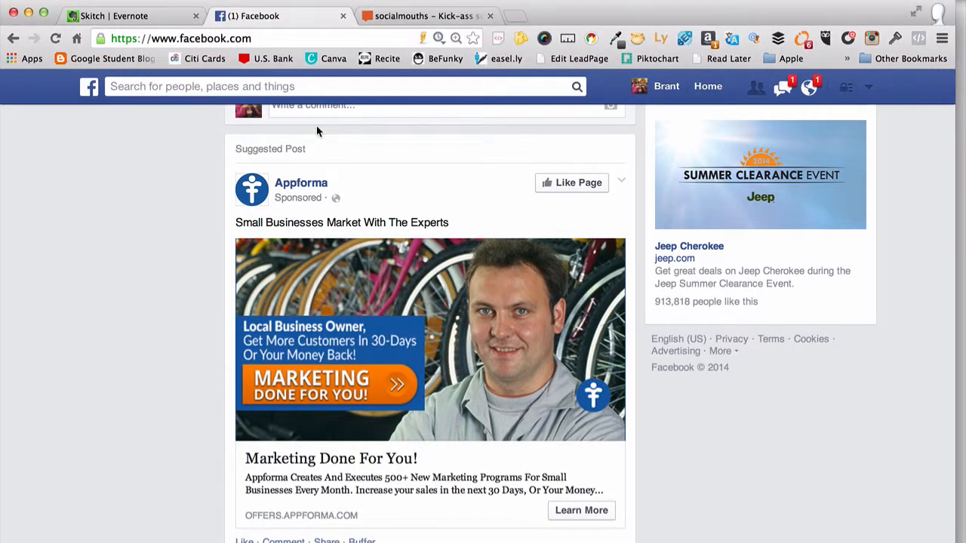
left_click(422, 16)
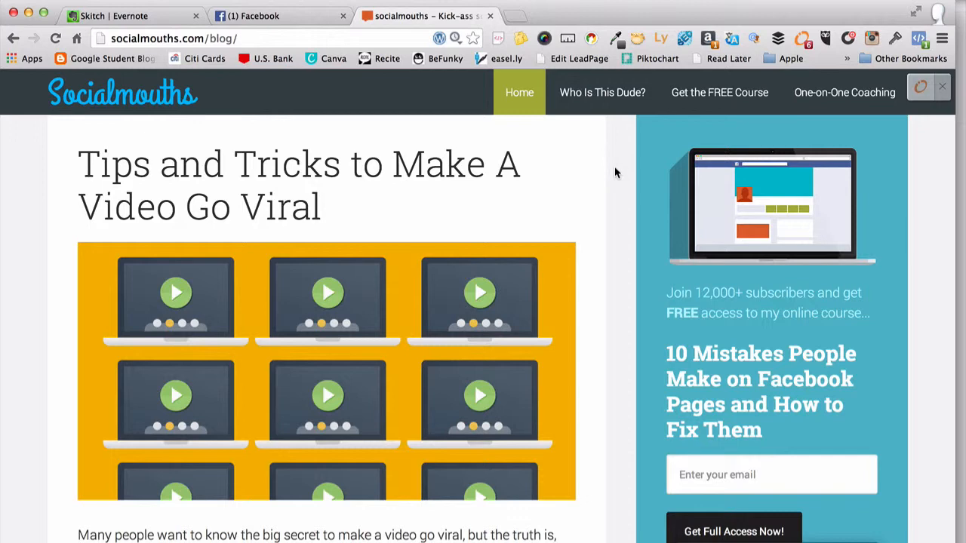
scroll(711, 214, "up", 1)
scroll(711, 215, "down", 2)
scroll(711, 219, "down", 1)
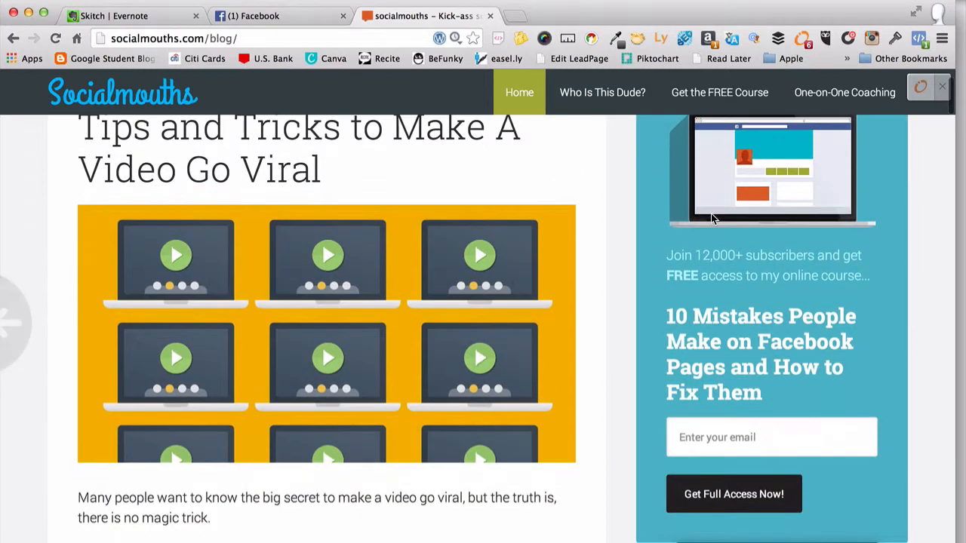
scroll(711, 219, "up", 2)
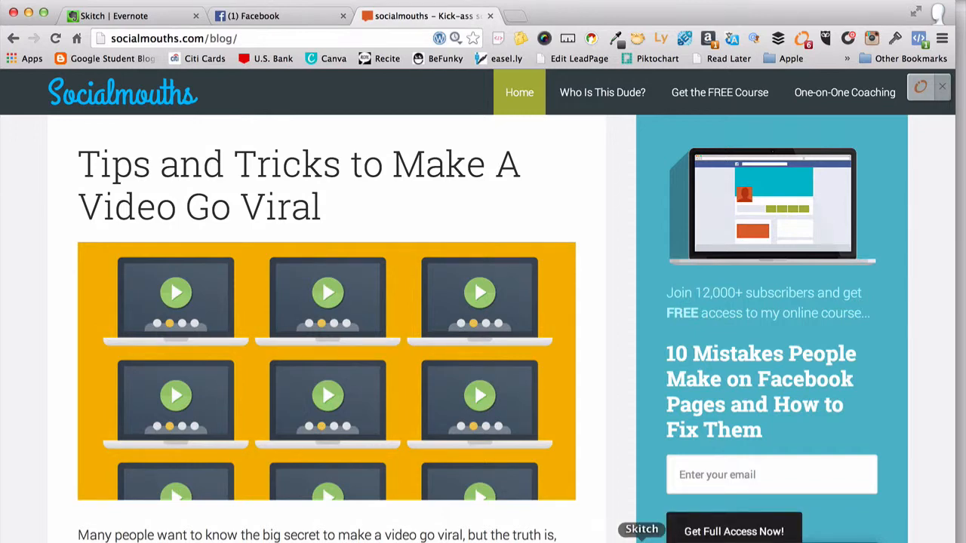
left_click(641, 539)
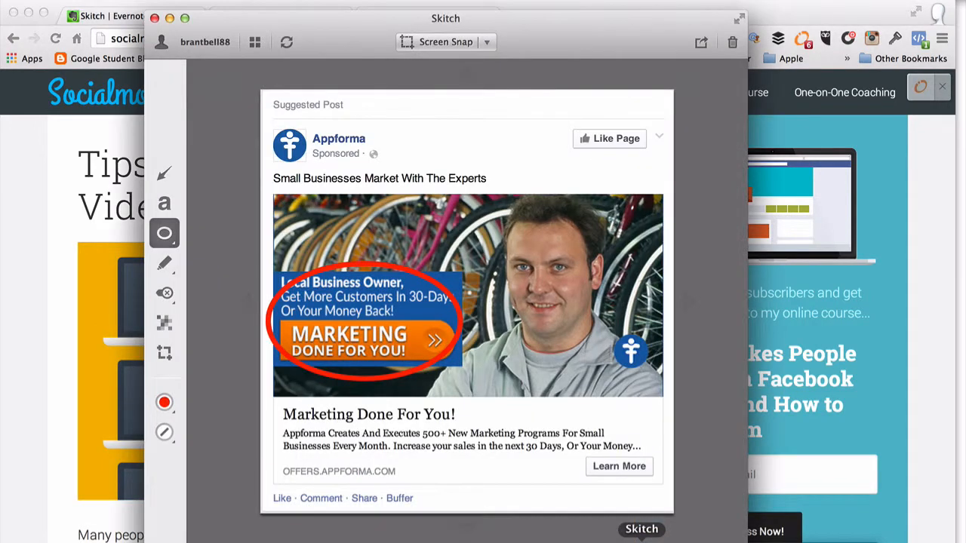
left_click(434, 43)
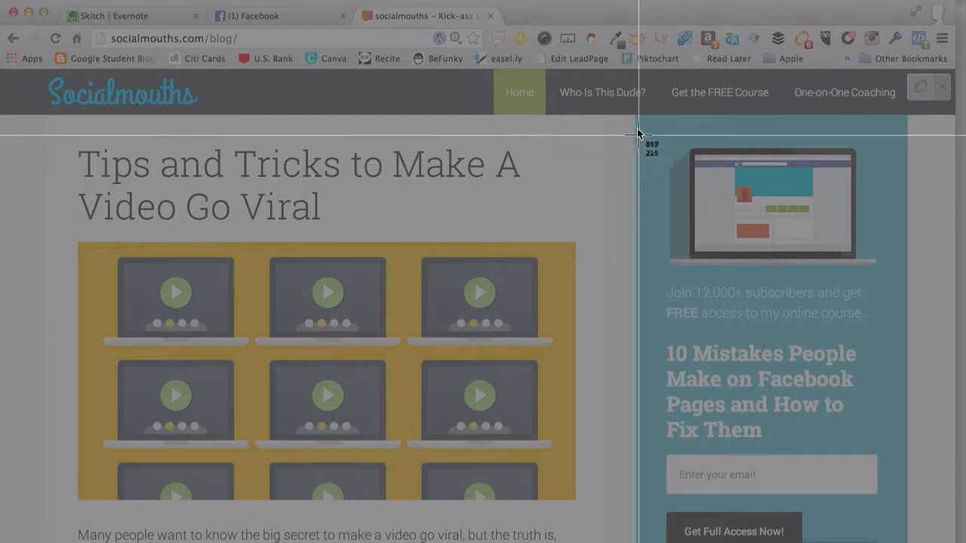
left_click_drag(637, 117, 906, 539)
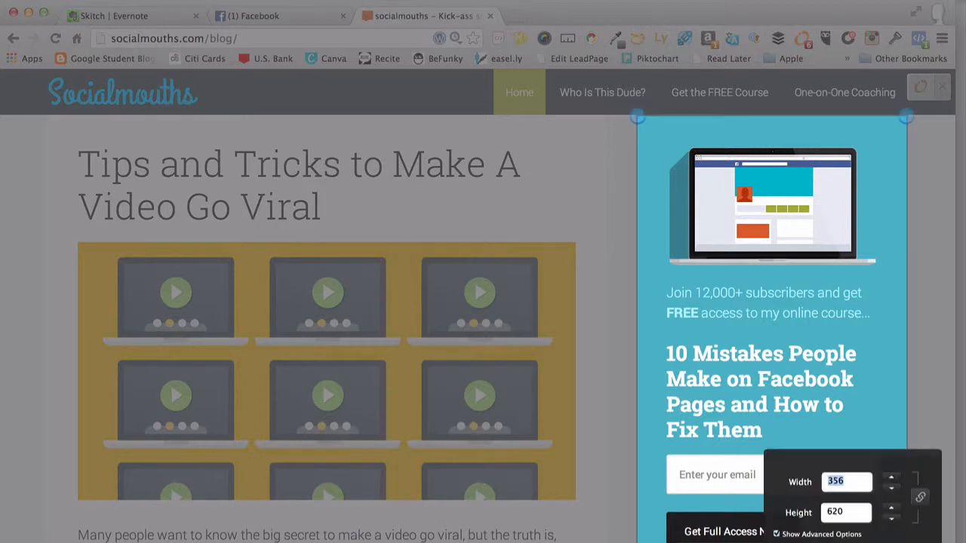
key("Return")
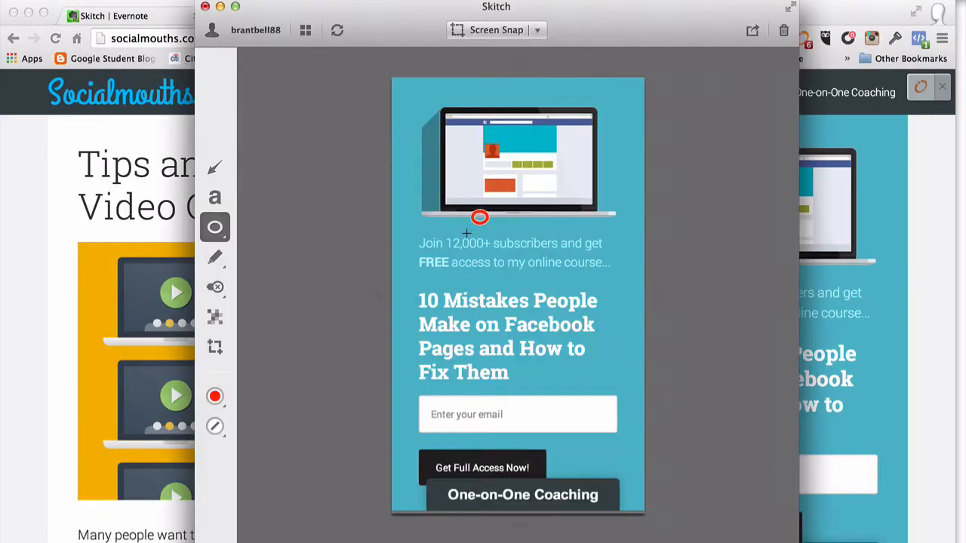
left_click(337, 30)
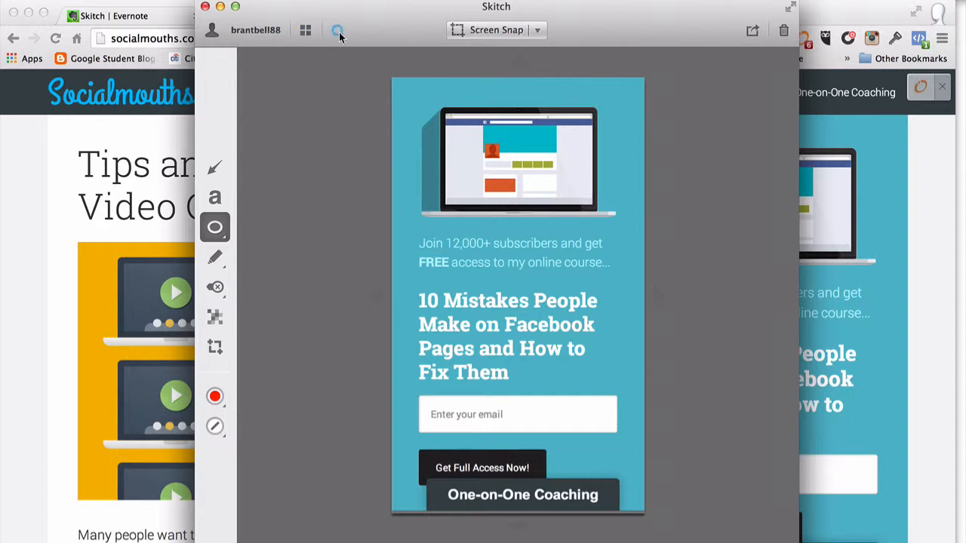
Check the monthly upload usage in the account info and look through the library of Skitch notes stored in Evernote.
left_click(264, 34)
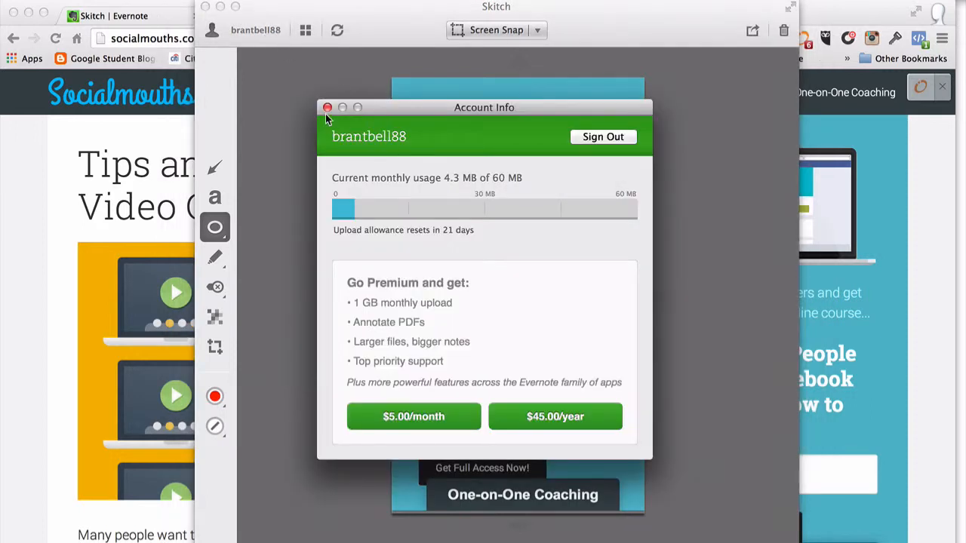
left_click(327, 108)
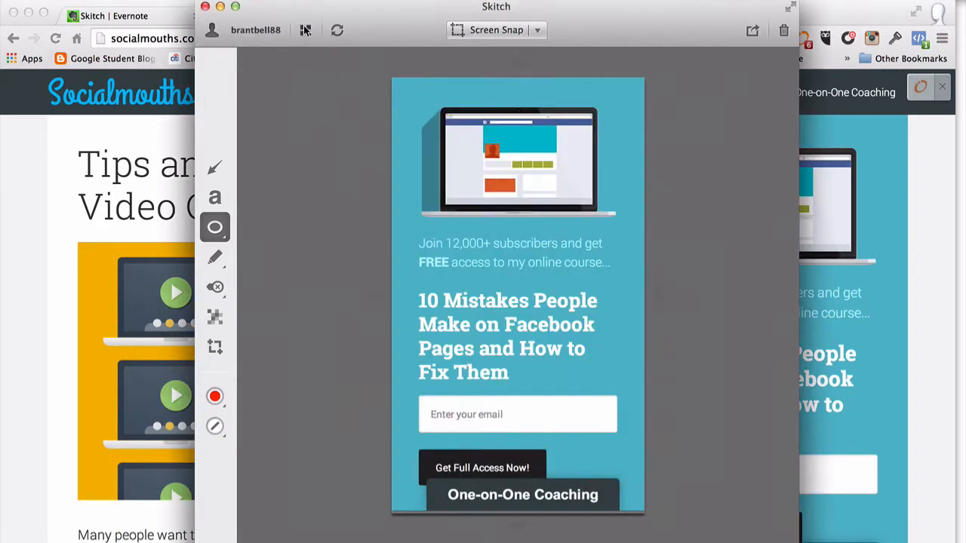
left_click(306, 30)
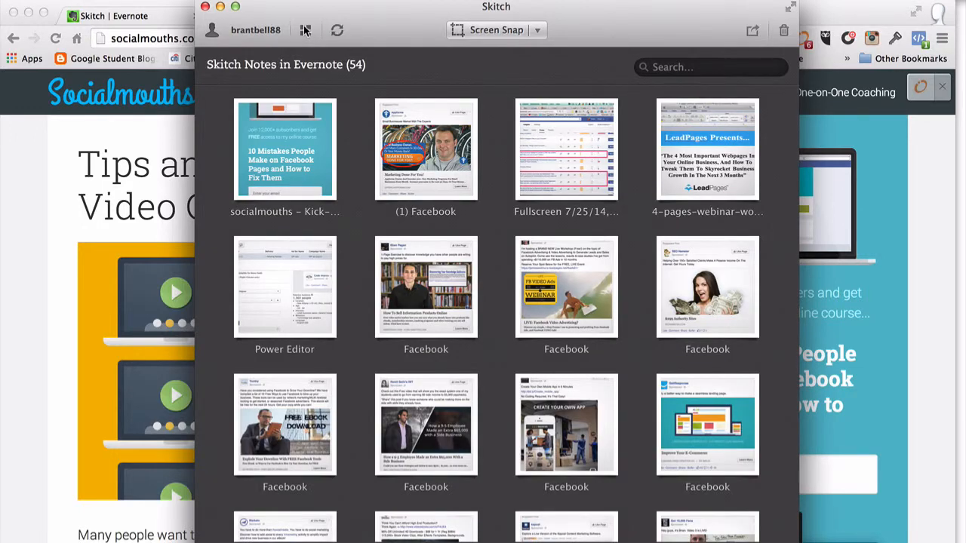
scroll(604, 271, "down", 5)
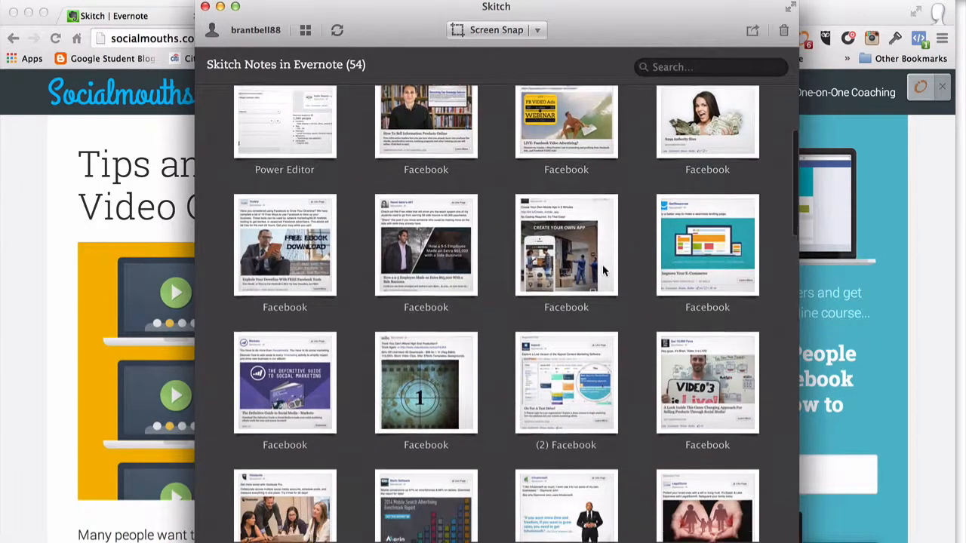
scroll(603, 270, "down", 10)
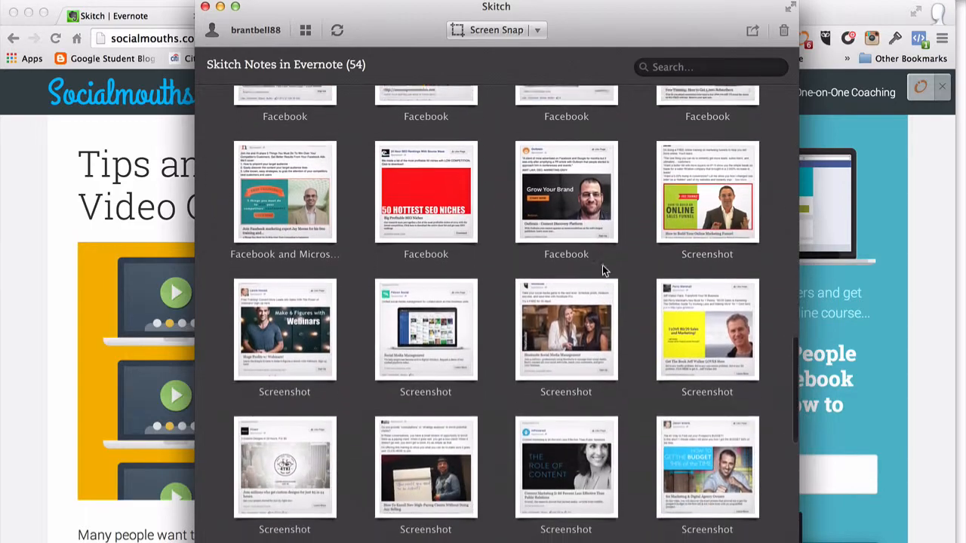
scroll(603, 270, "down", 8)
scroll(603, 265, "up", 4)
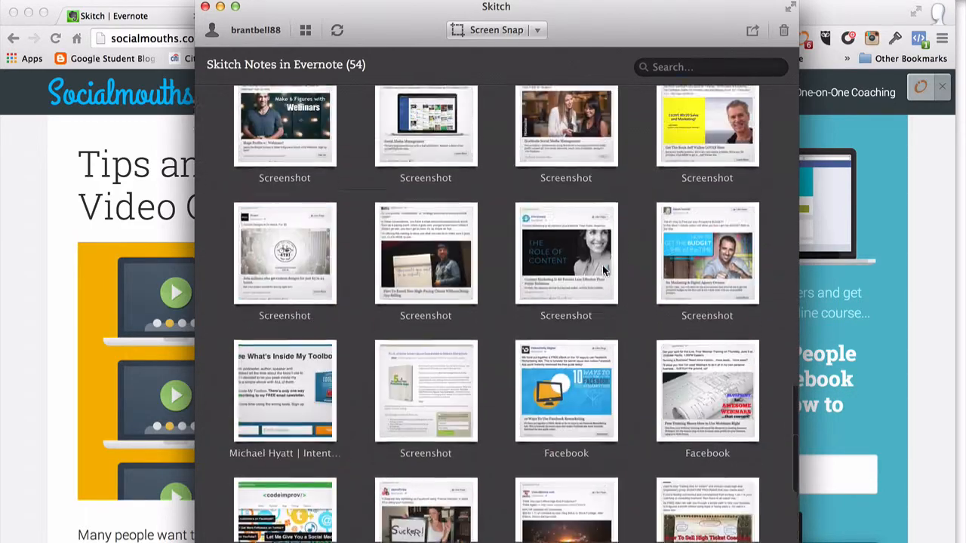
scroll(603, 265, "up", 12)
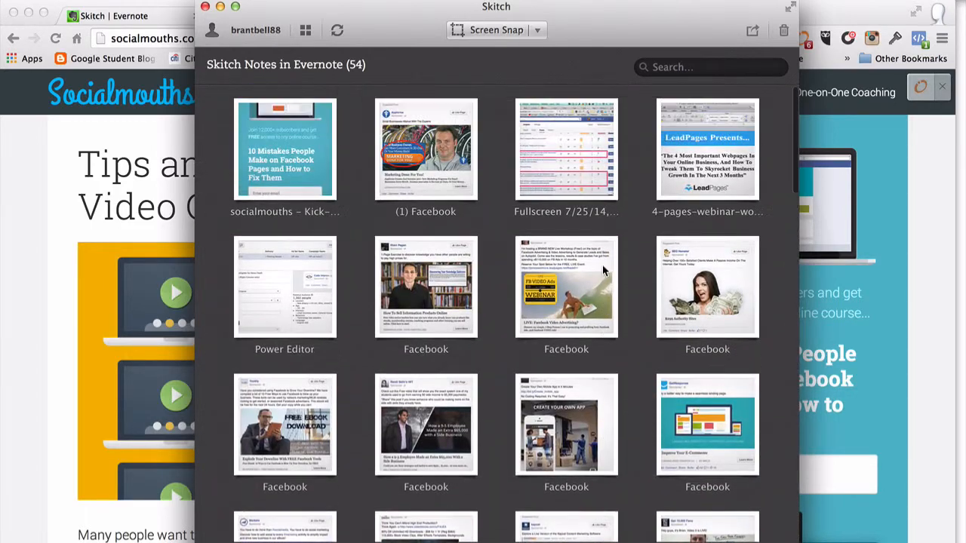